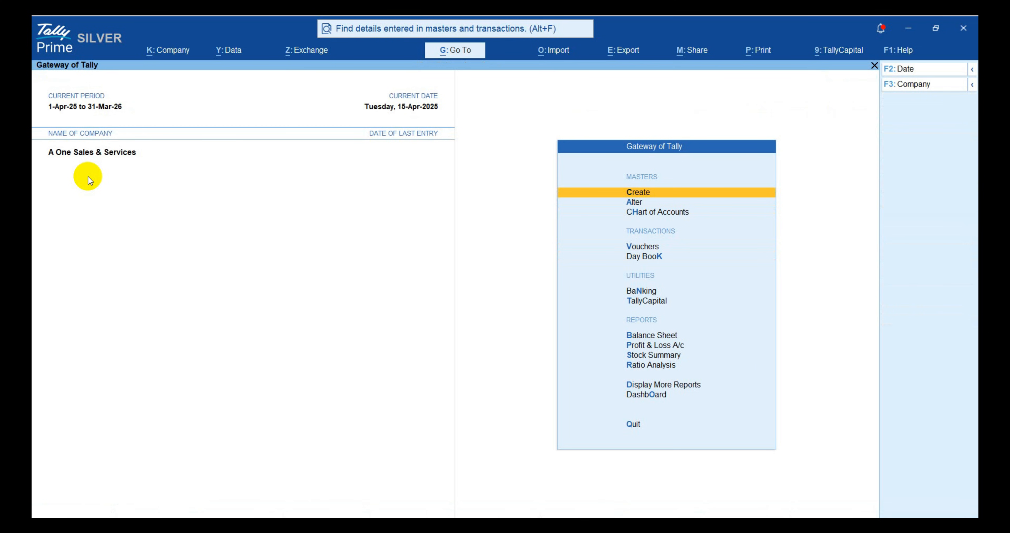
Open the Day Book and set the end date of its period to 30.4.25
{"action": "key", "text": "Down"}
{"action": "key", "text": "Down"}
{"action": "key", "text": "Down"}
{"action": "key", "text": "Down"}
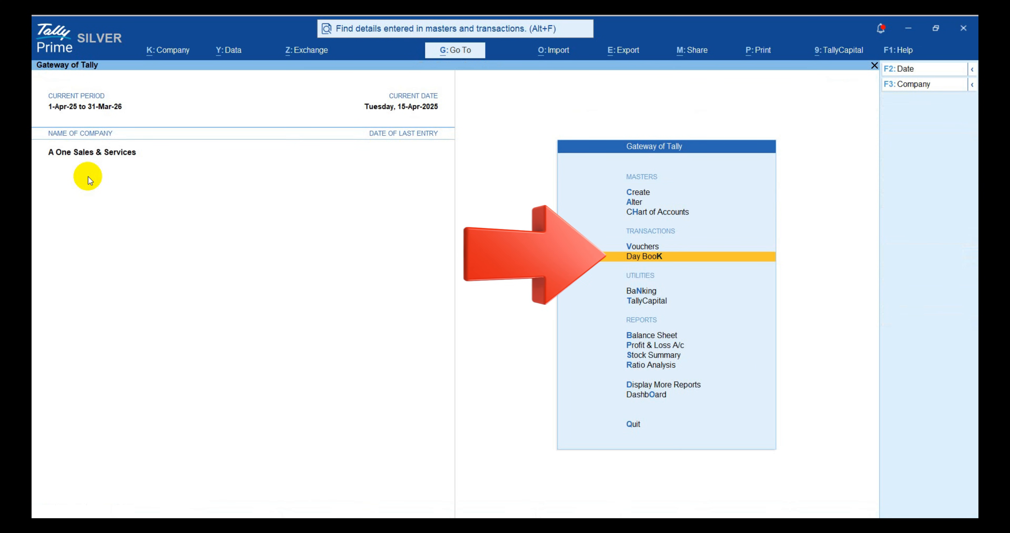
{"action": "key", "text": "Return"}
{"action": "key", "text": "alt+F2"}
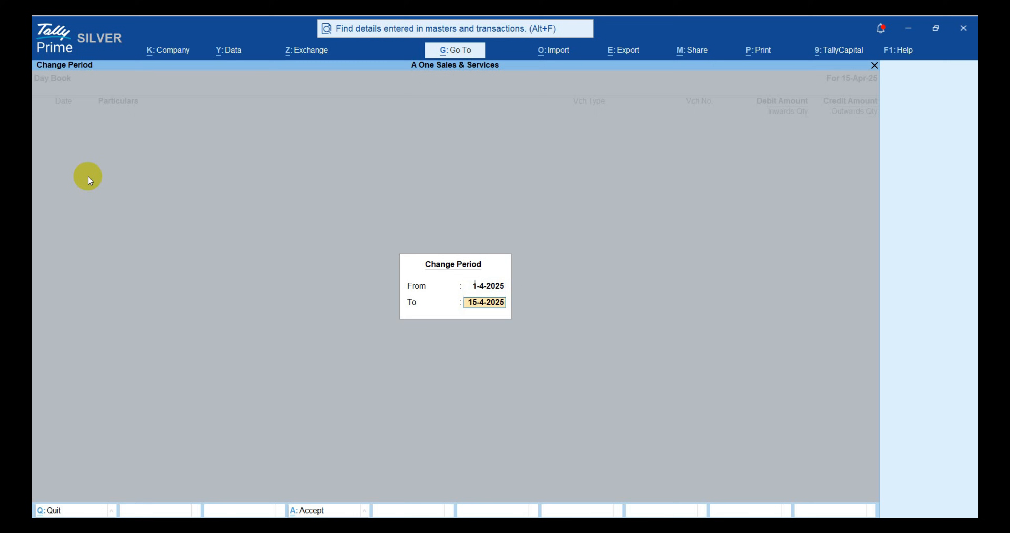
{"action": "type", "text": "30.4.25"}
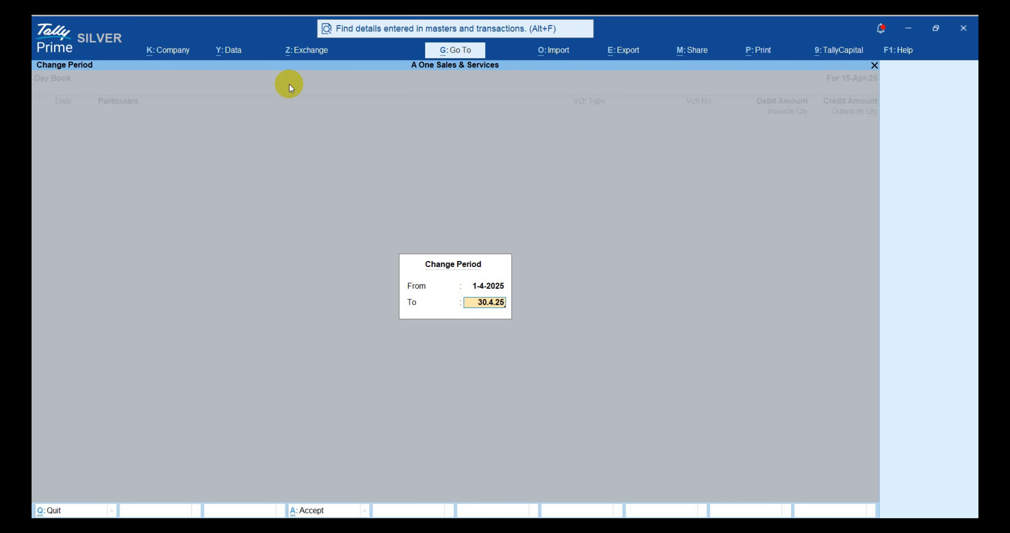
{"action": "key", "text": "Return"}
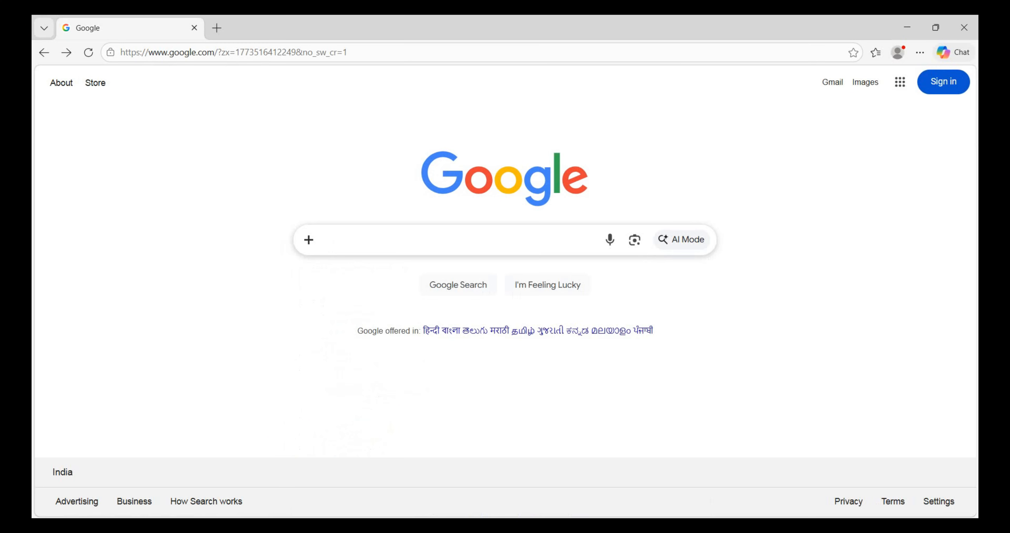
In the web browser, search Google for "vyapar taxone", then open the Vyapar TaxOne website's sign-up
{"action": "type", "text": "vyapar taxone"}
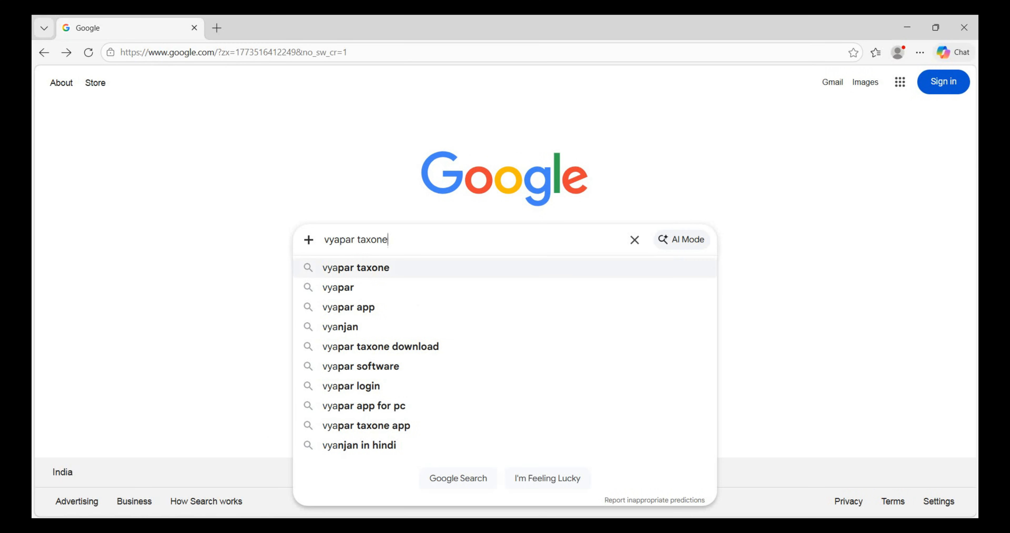
{"action": "key", "text": "Return"}
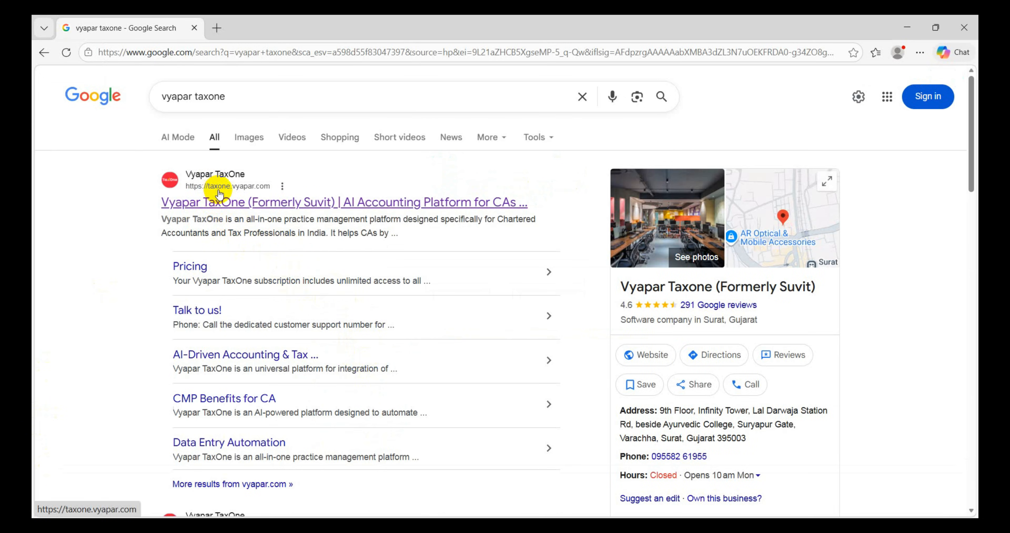
{"action": "left_click", "coordinate": [238, 208]}
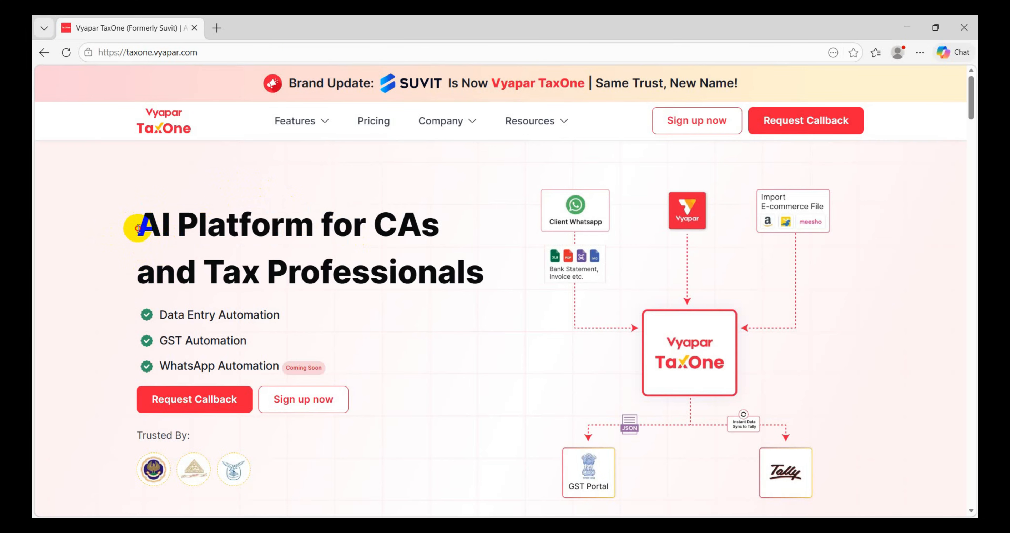
{"action": "left_click_drag", "start_coordinate": [136, 227], "coordinate": [324, 235]}
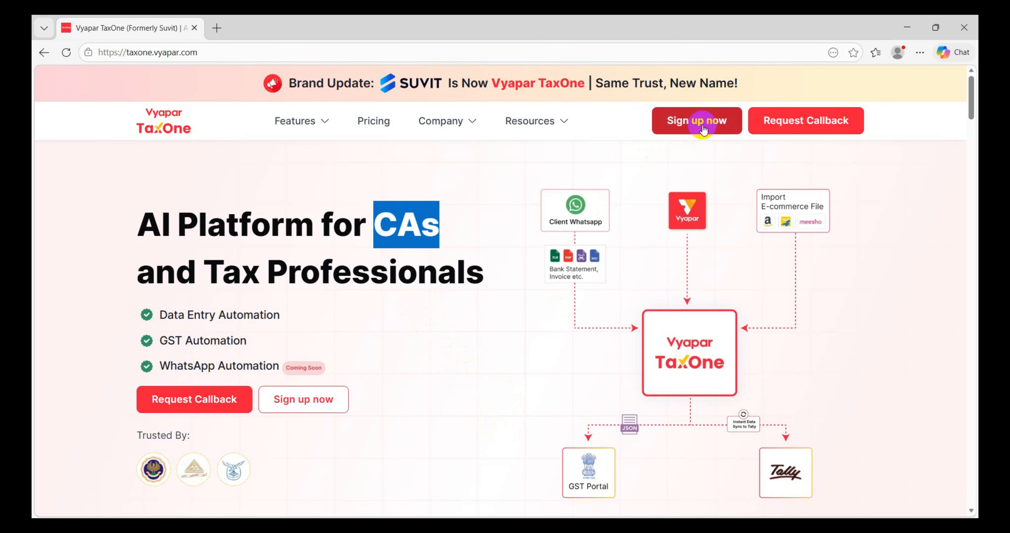
{"action": "left_click", "coordinate": [702, 129]}
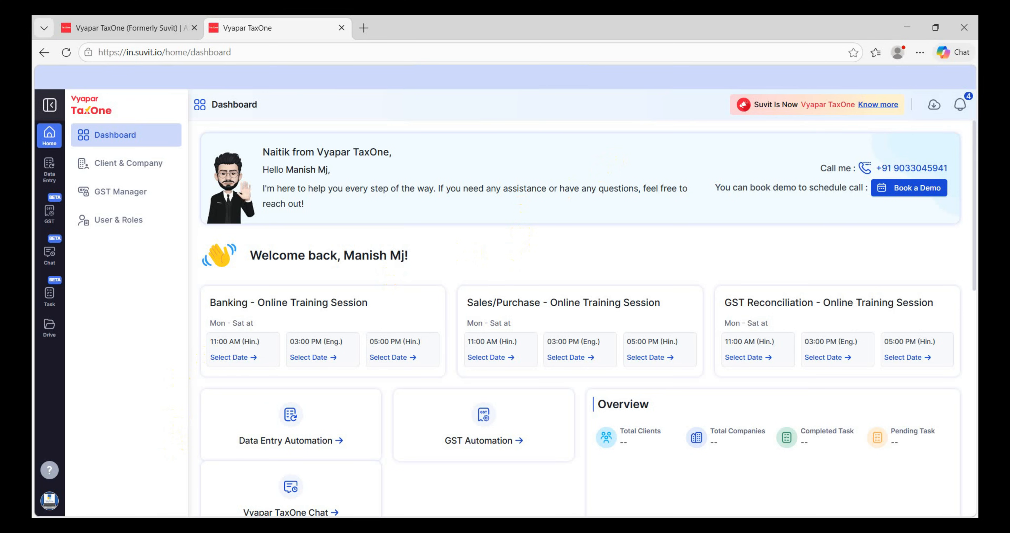
Open the GSTR2B reconciliation and start a GST data sync via OTP, proceeding to the user name entry
{"action": "left_click", "coordinate": [51, 213]}
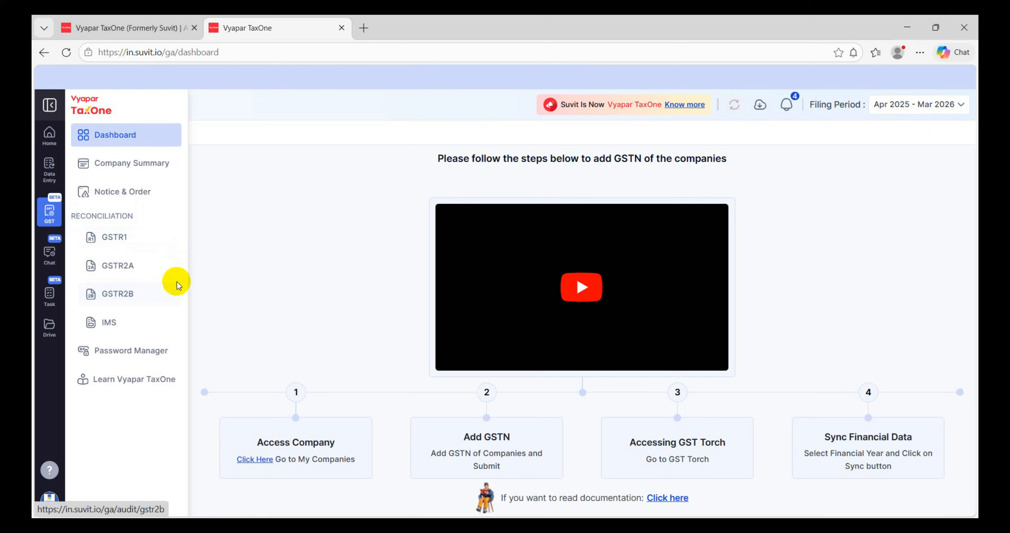
{"action": "left_click", "coordinate": [130, 294]}
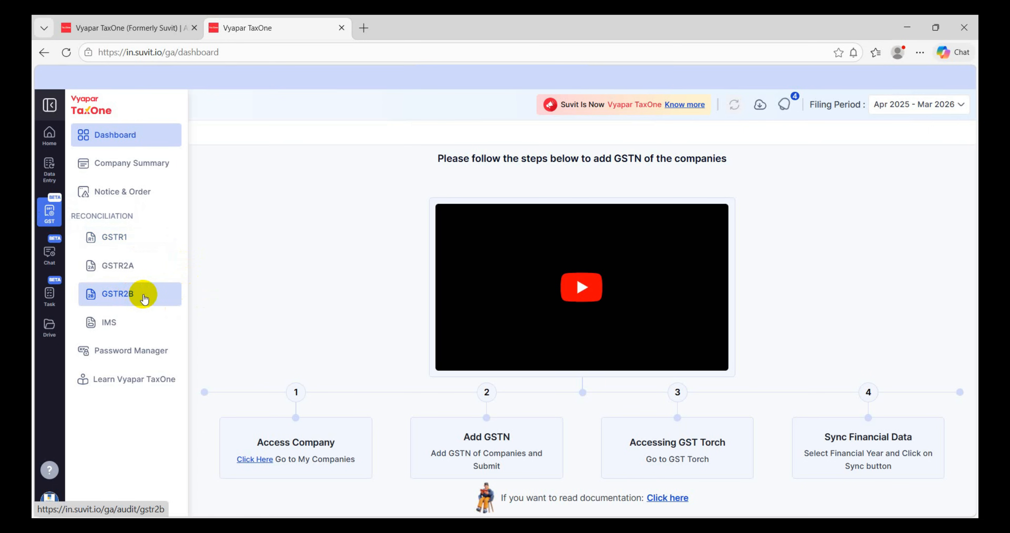
{"action": "left_click", "coordinate": [143, 294]}
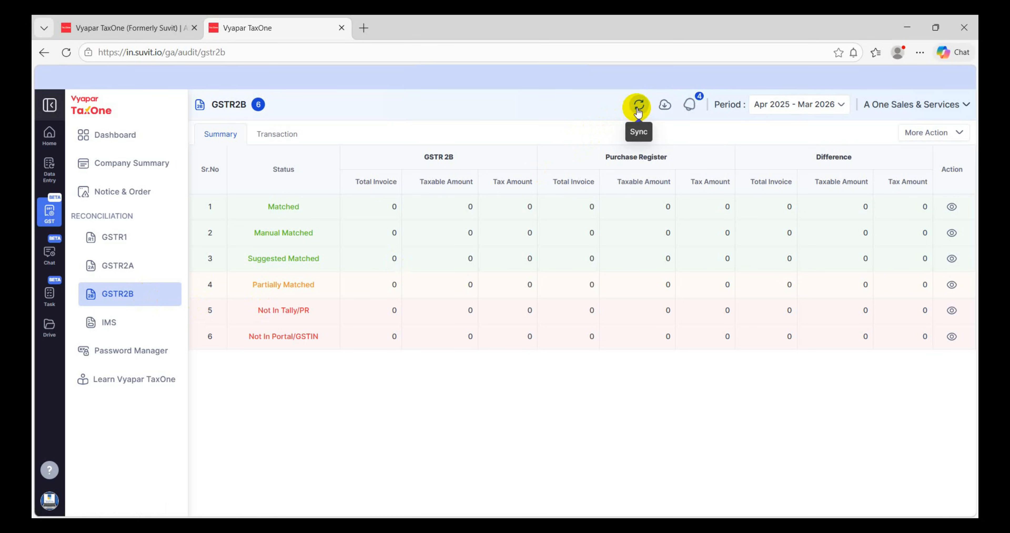
{"action": "left_click", "coordinate": [637, 108]}
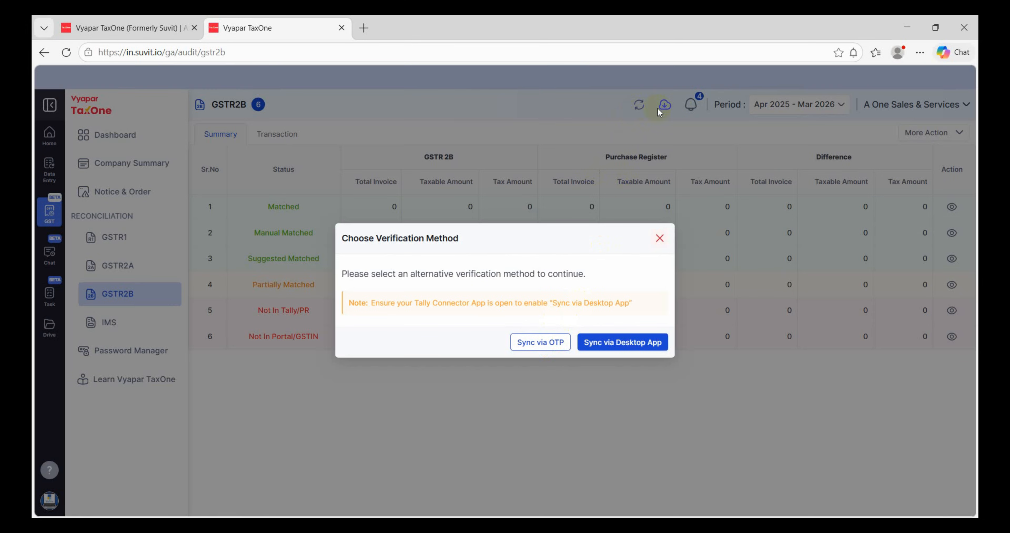
{"action": "left_click", "coordinate": [547, 352]}
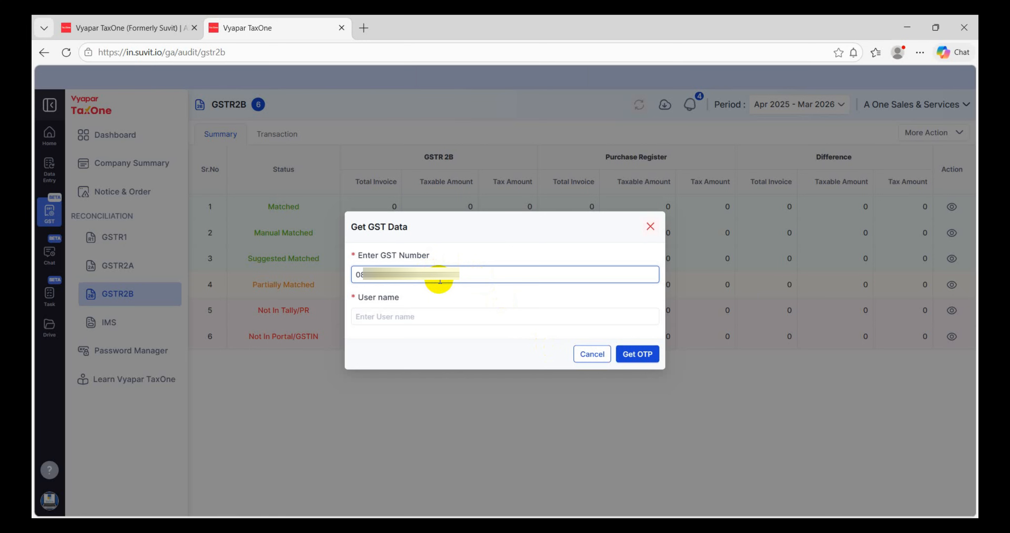
{"action": "left_click", "coordinate": [414, 317]}
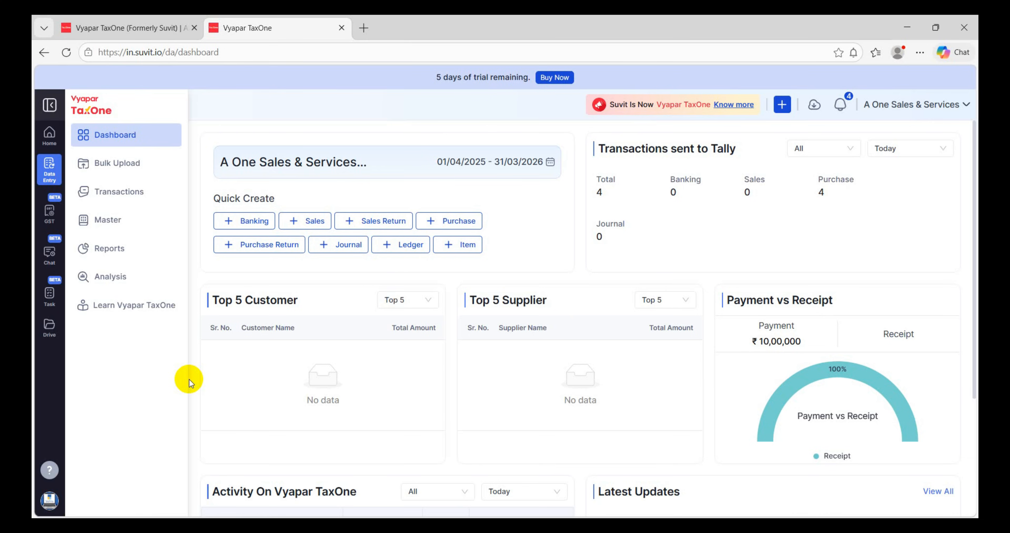
Download the Vyapar TaxOne desktop app from the help resources and run the VyaparTaxOne-1.4.7 (3) installer
{"action": "left_click", "coordinate": [50, 472]}
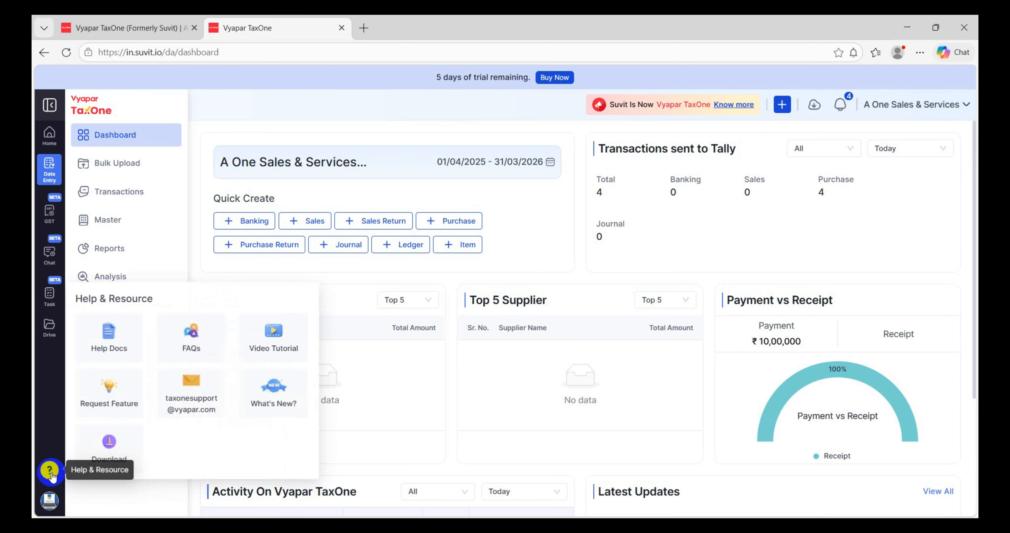
{"action": "left_click", "coordinate": [123, 451]}
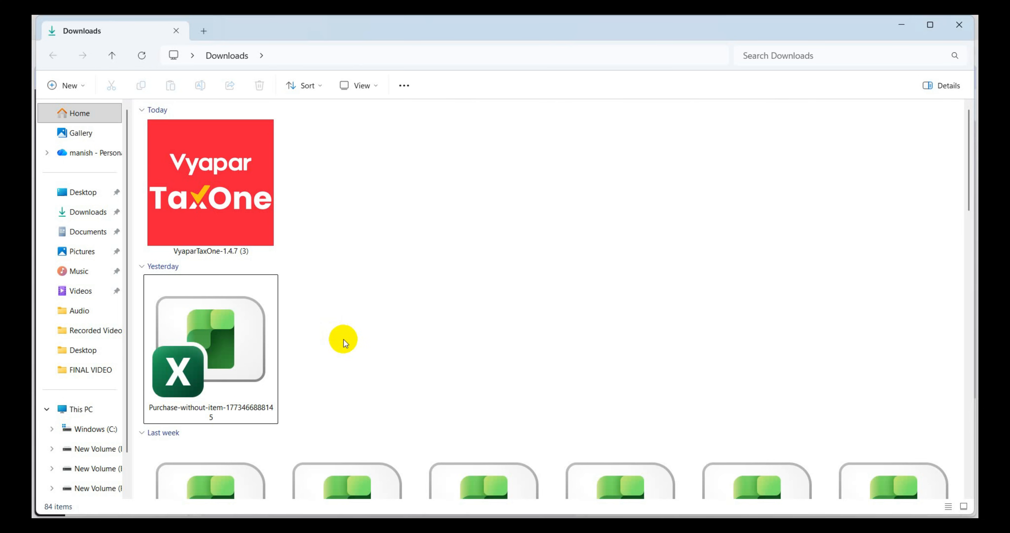
{"action": "double_click", "coordinate": [252, 219]}
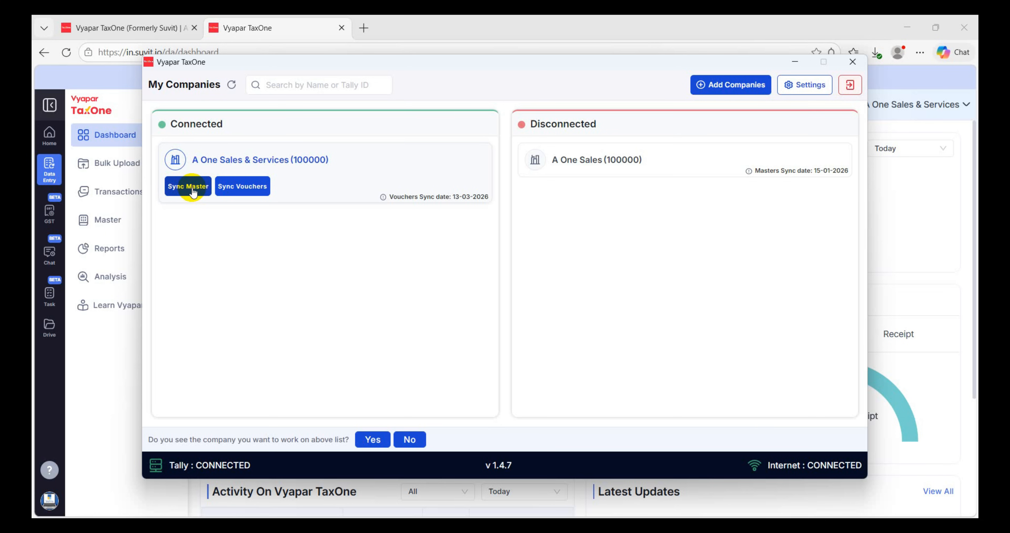
{"action": "left_click", "coordinate": [138, 427]}
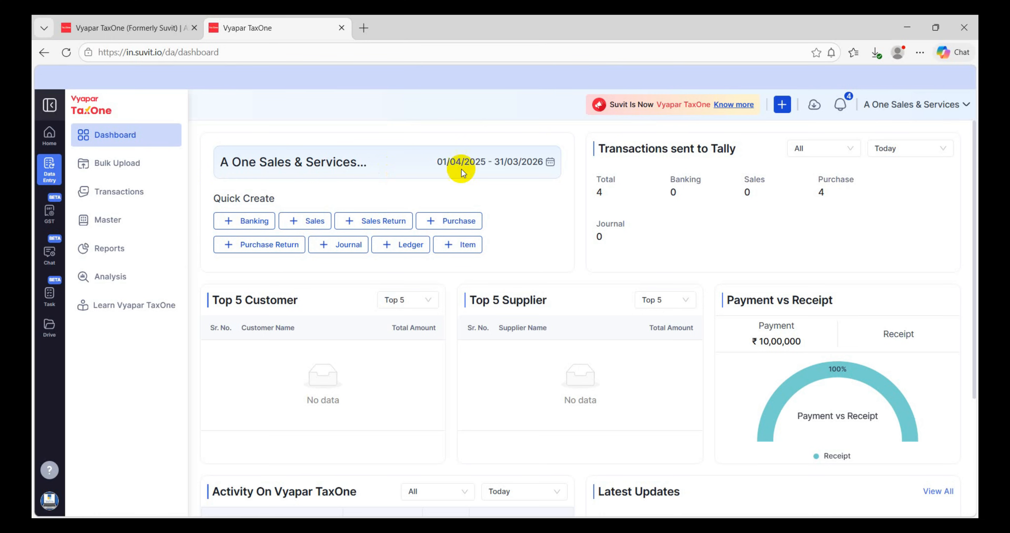
Review the list of companies and the transaction types available for bulk upload
{"action": "left_click", "coordinate": [967, 107]}
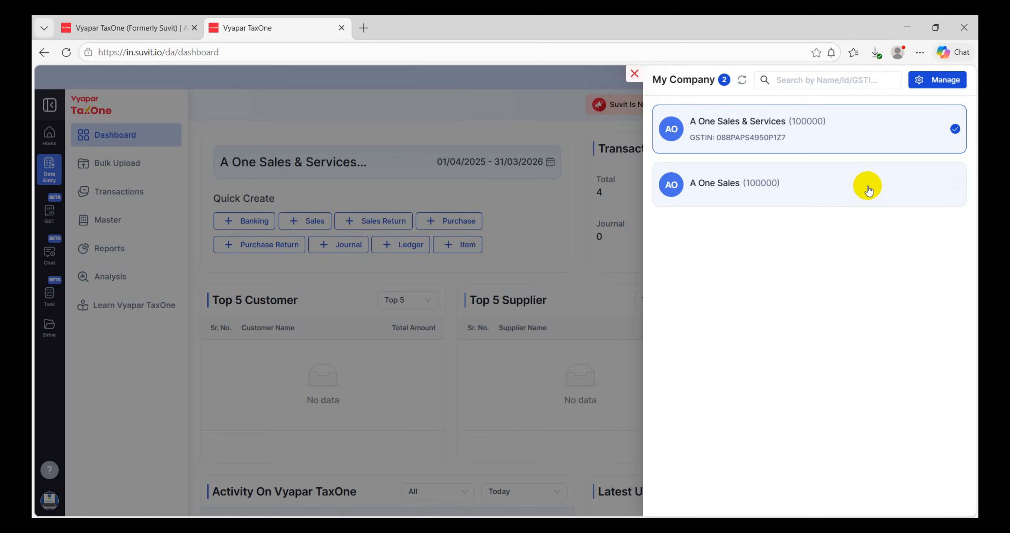
{"action": "left_click", "coordinate": [509, 169]}
{"action": "mouse_move", "coordinate": [142, 172]}
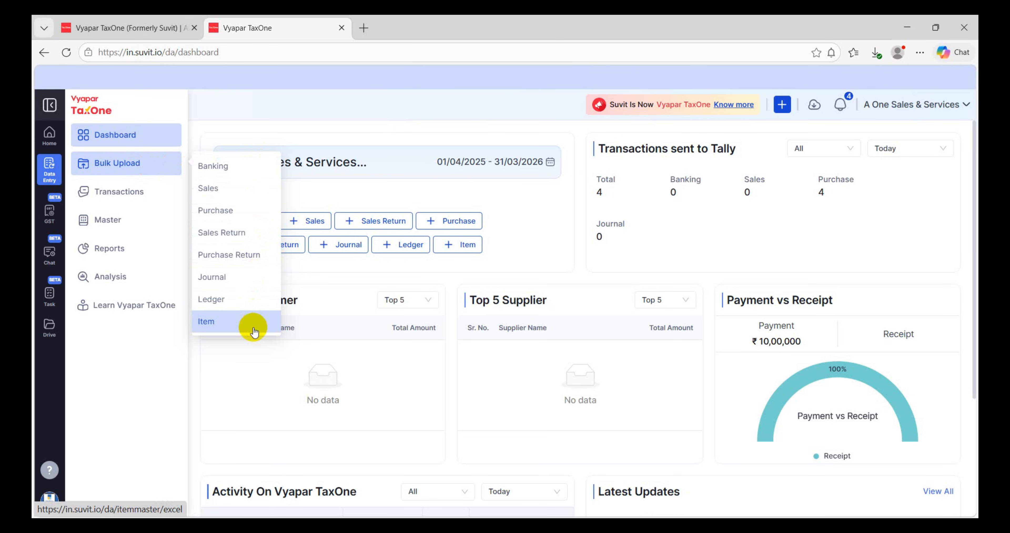
Open the purchase transactions and review the Computer Hub invoice dated 2025-04-05 before returning to the list
{"action": "mouse_move", "coordinate": [141, 191]}
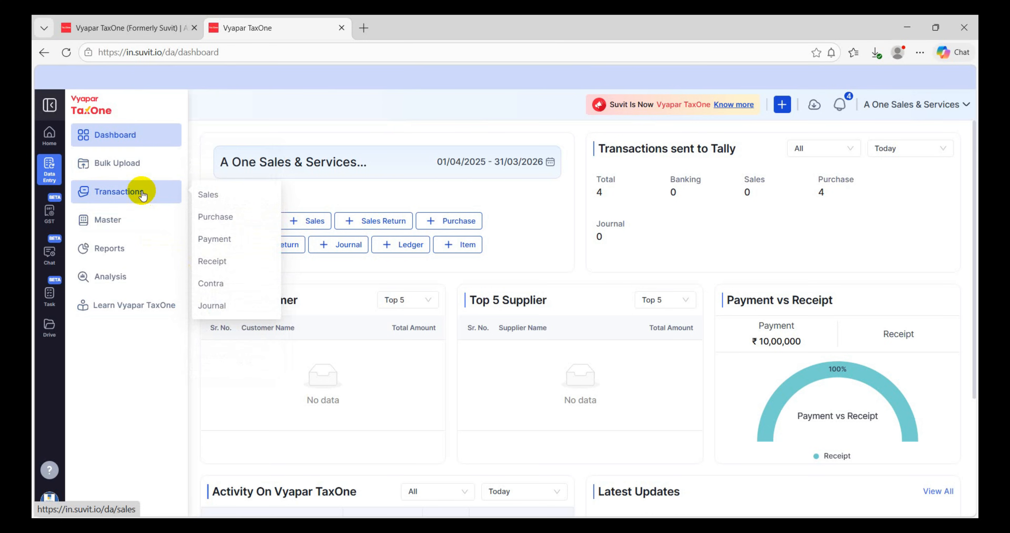
{"action": "left_click", "coordinate": [245, 220]}
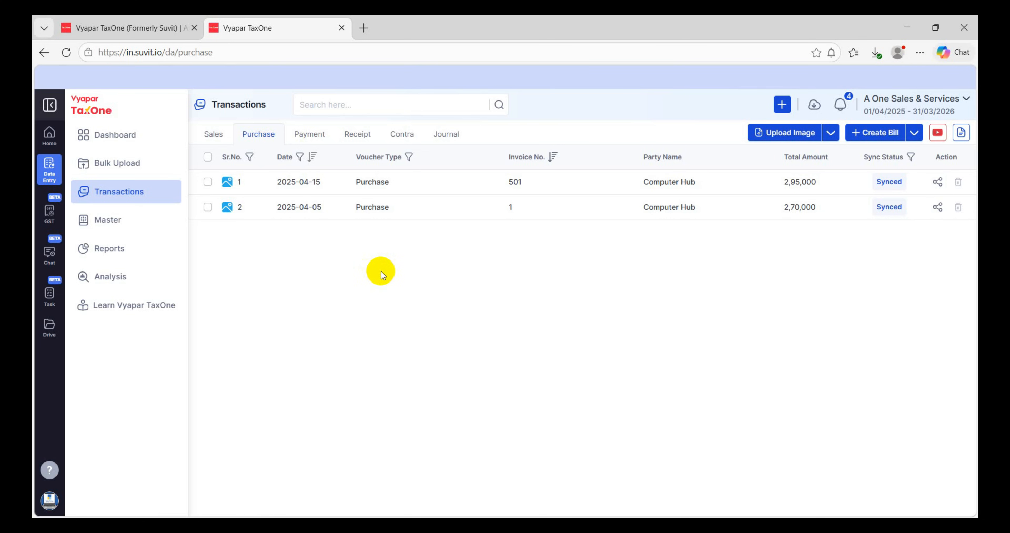
{"action": "left_click", "coordinate": [375, 212]}
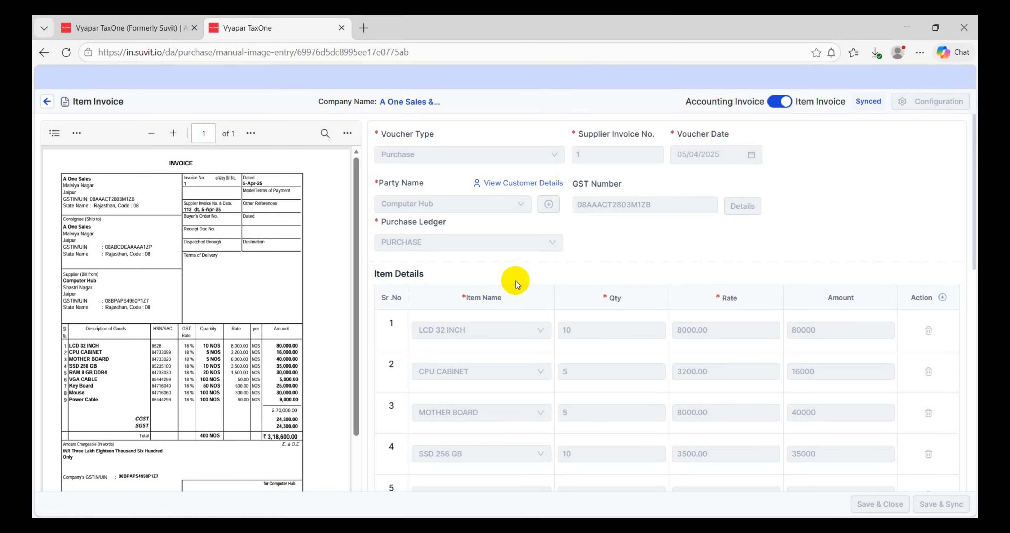
{"action": "left_click", "coordinate": [47, 102]}
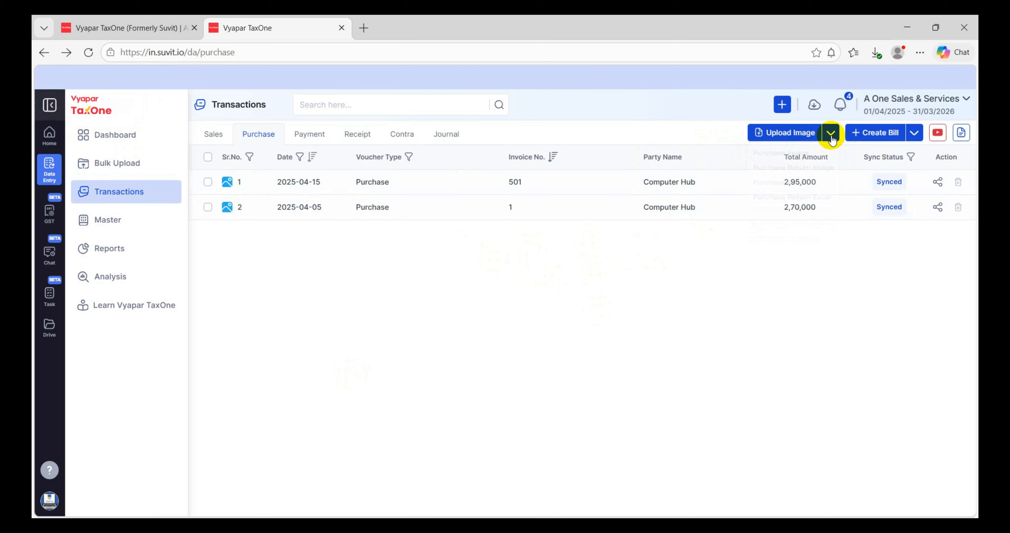
Upload the file "Purchase april month.xlsx" from the Desktop folder as a Purchase Excel
{"action": "left_click", "coordinate": [831, 136]}
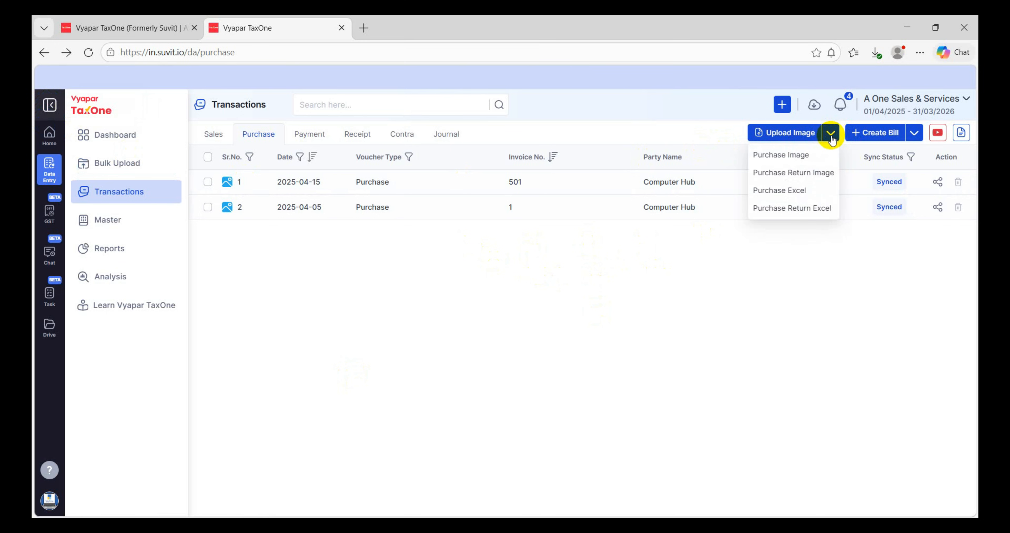
{"action": "left_click", "coordinate": [797, 196]}
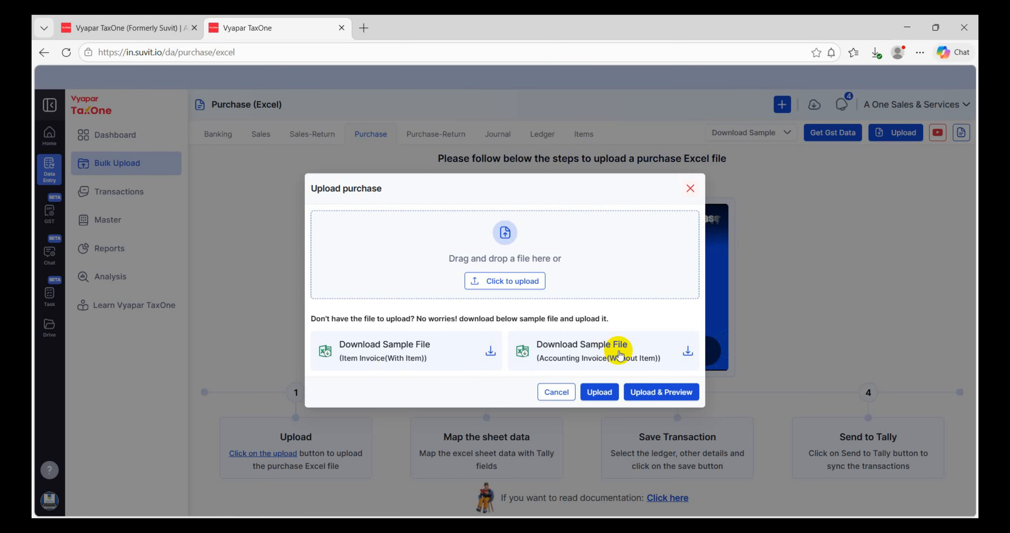
{"action": "left_click", "coordinate": [506, 284]}
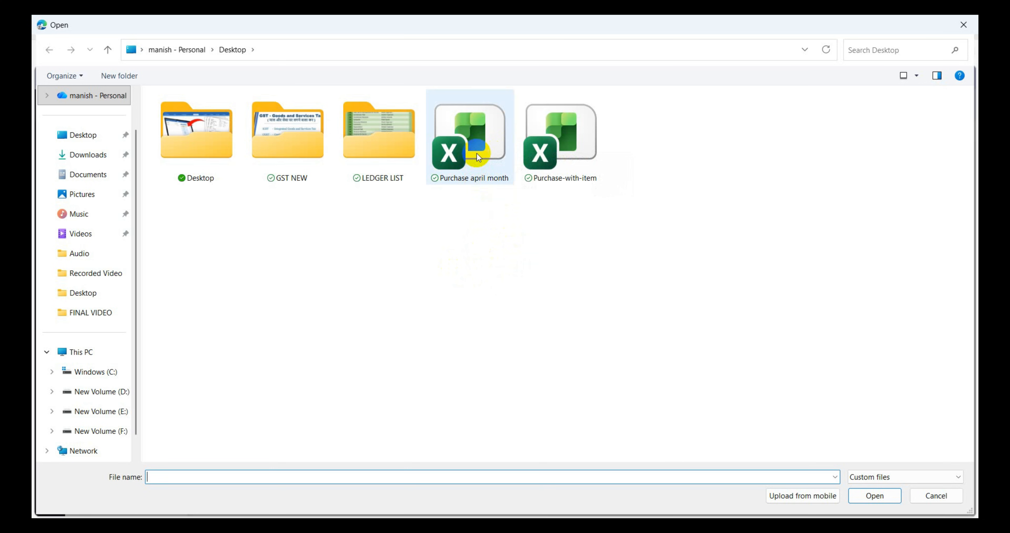
{"action": "left_click", "coordinate": [464, 170]}
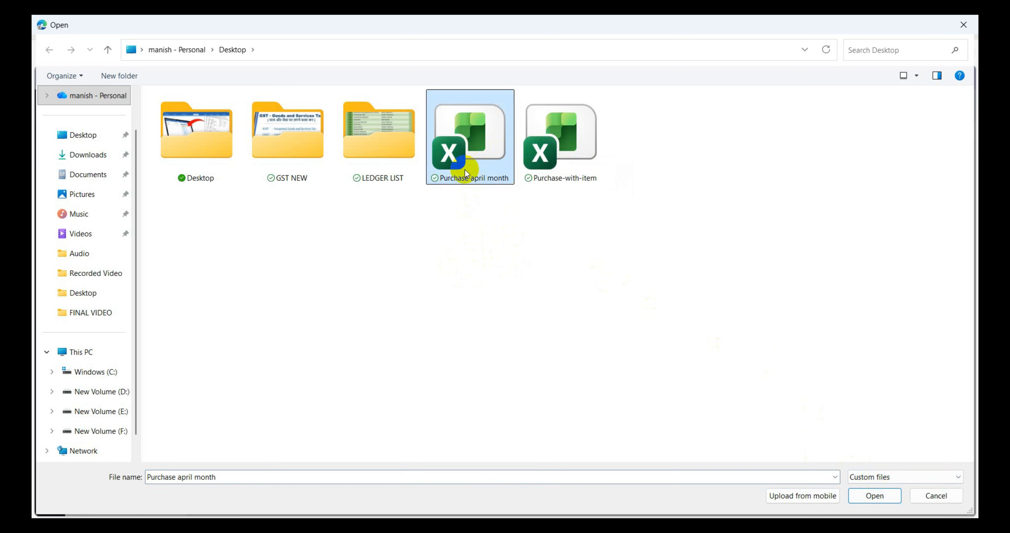
{"action": "double_click", "coordinate": [470, 125]}
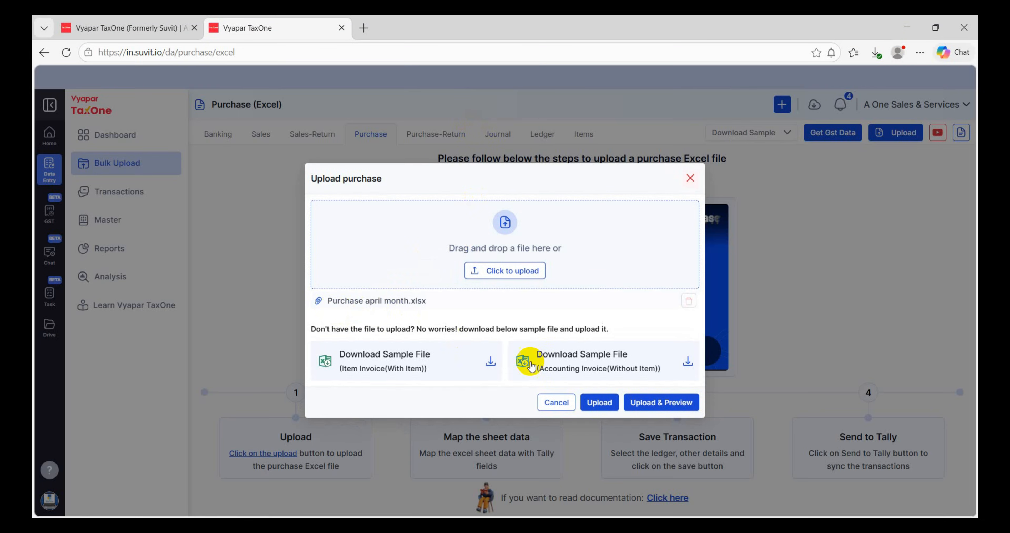
{"action": "left_click", "coordinate": [599, 405]}
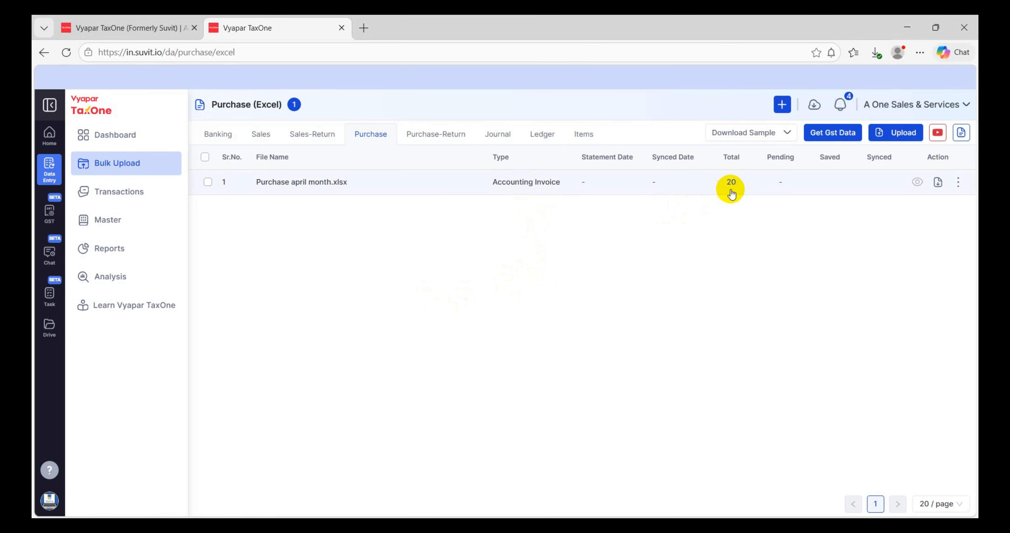
Open the uploaded "Purchase april month.xlsx" and bulk-update the Particulars of all its transactions to the PURCHASE ledger
{"action": "left_click", "coordinate": [539, 192]}
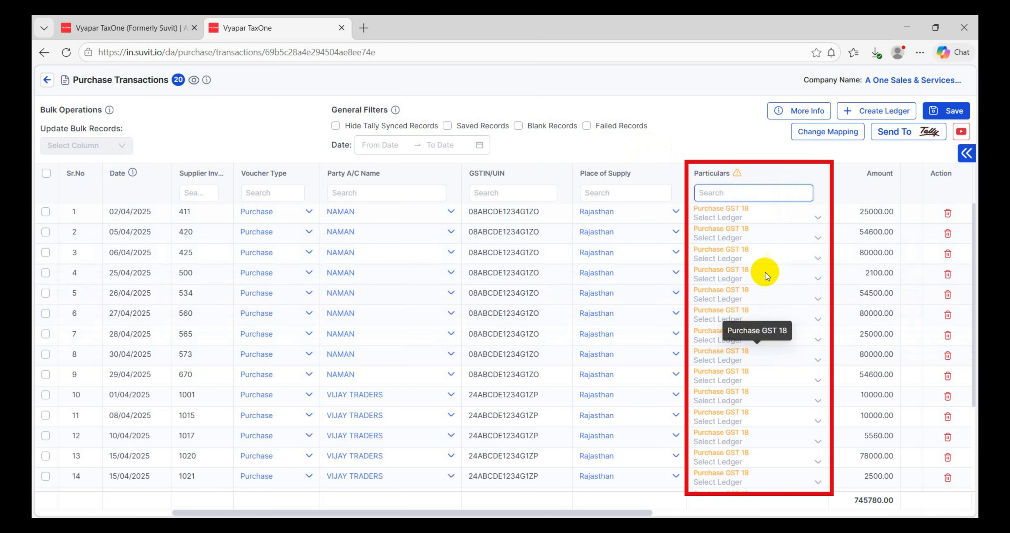
{"action": "left_click", "coordinate": [46, 173]}
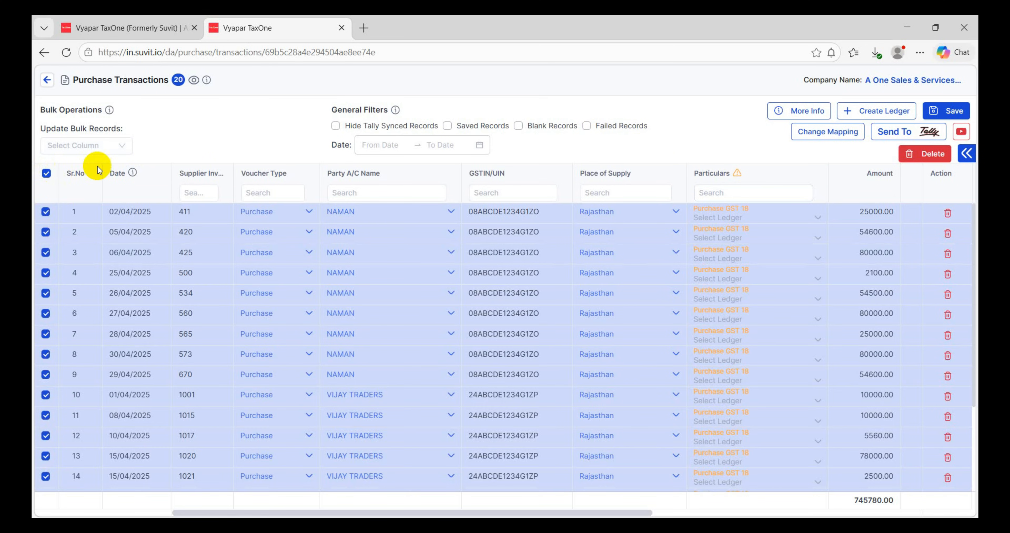
{"action": "left_click", "coordinate": [120, 146]}
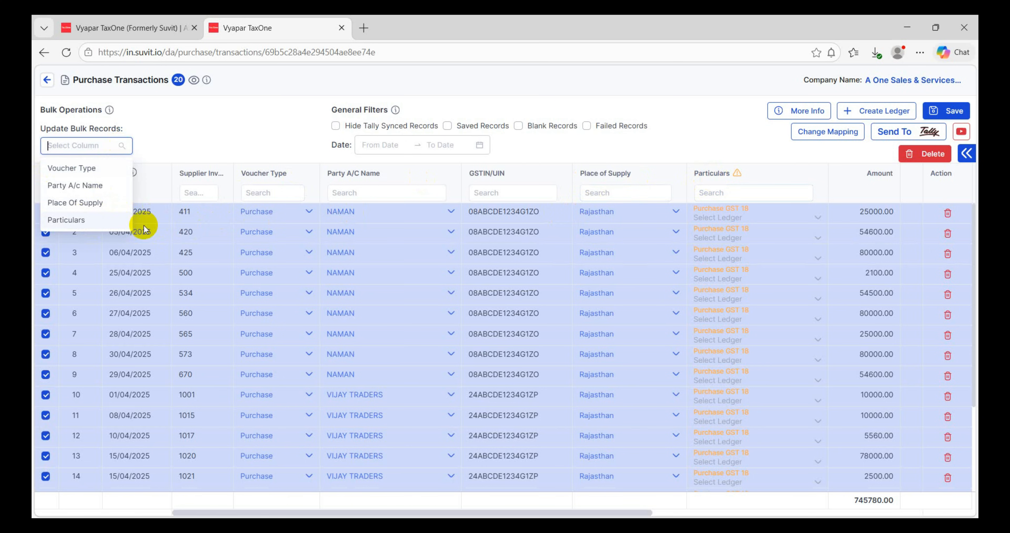
{"action": "left_click", "coordinate": [87, 220]}
{"action": "left_click", "coordinate": [215, 147]}
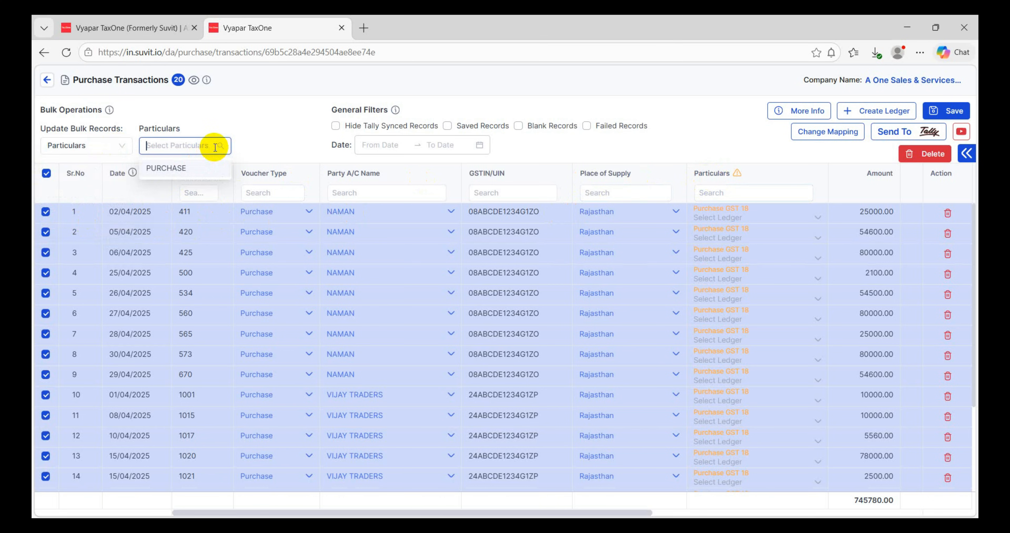
{"action": "left_click", "coordinate": [188, 168]}
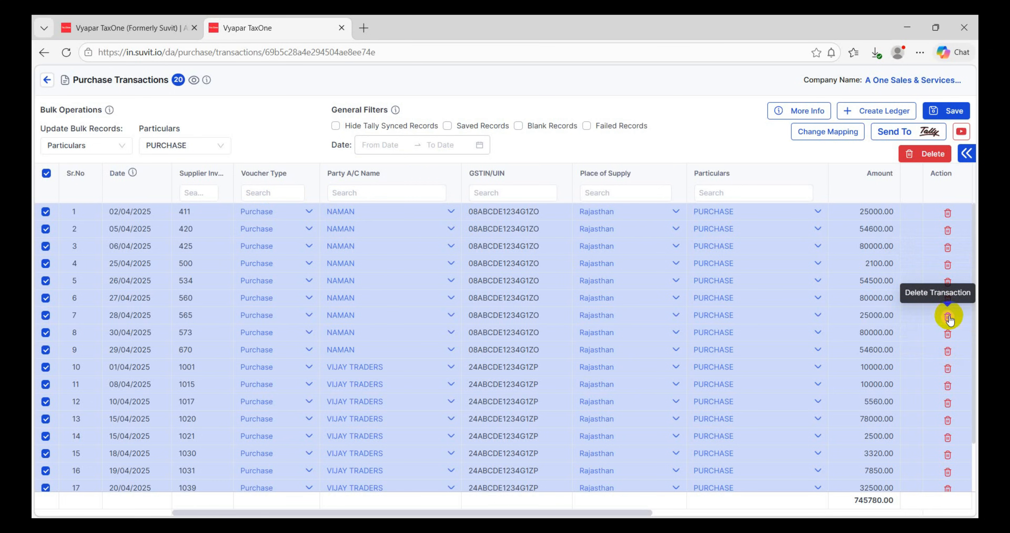
Save the updated purchase transactions and send them to Tally, confirming the push
{"action": "left_click", "coordinate": [943, 113]}
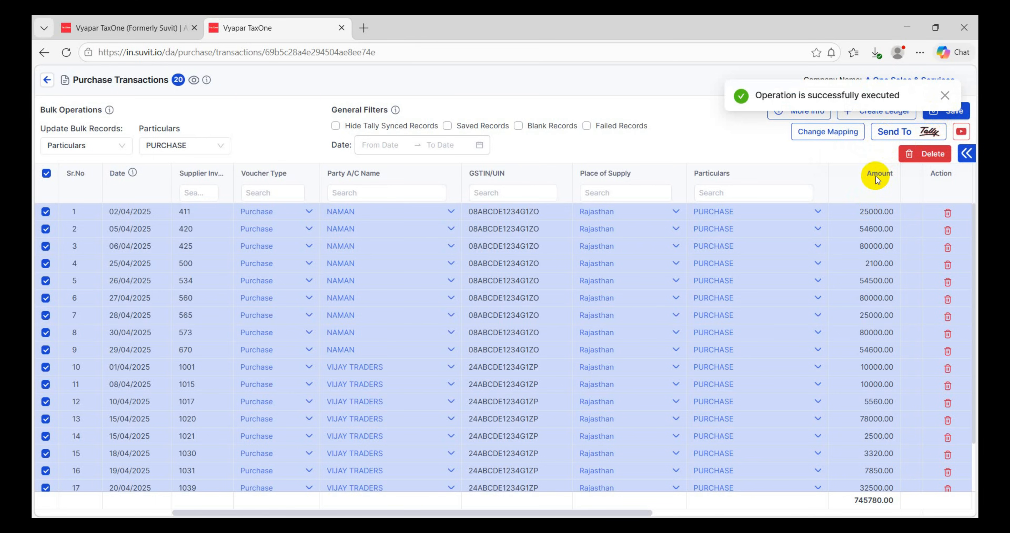
{"action": "left_click", "coordinate": [894, 133]}
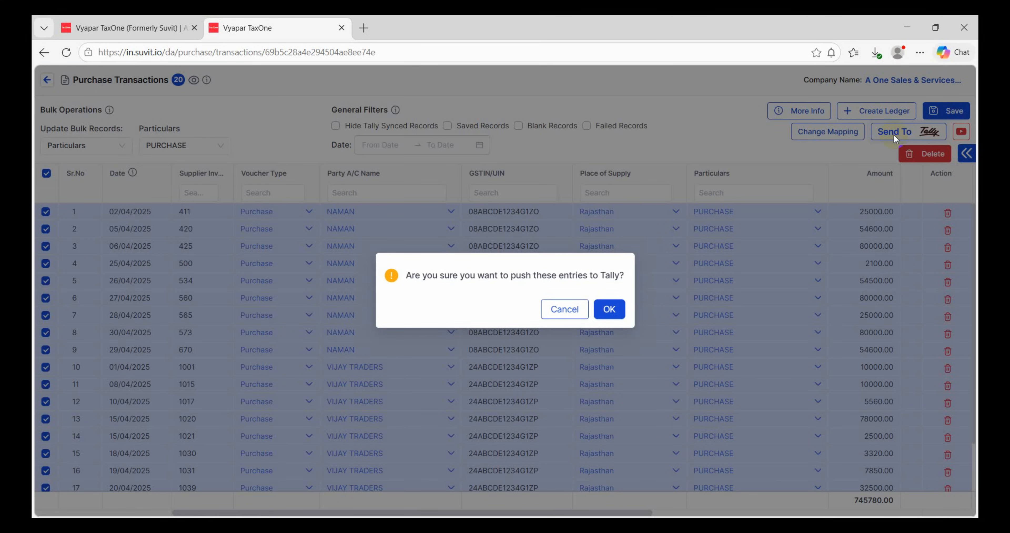
{"action": "left_click", "coordinate": [610, 310]}
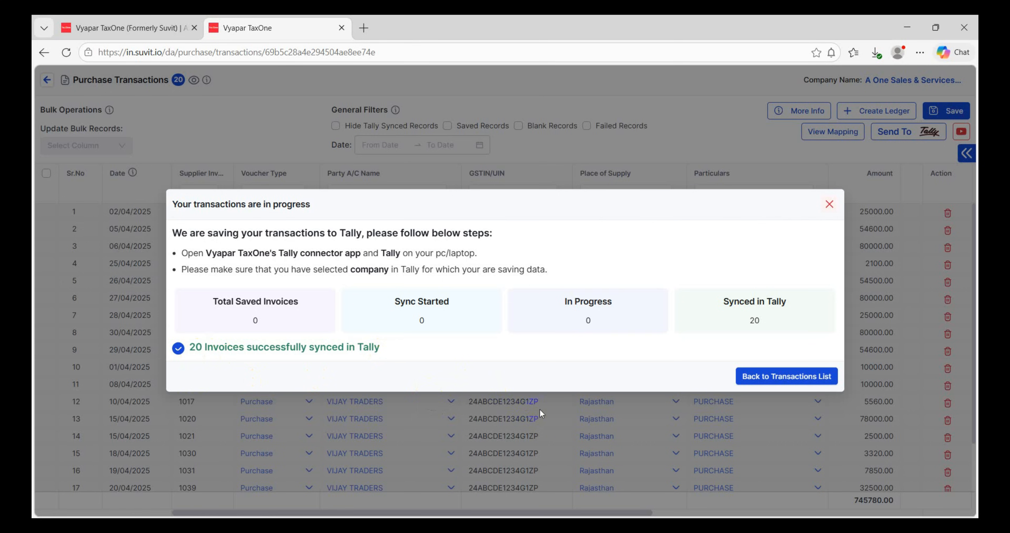
Switch to TallyPrime and view the Day Book for the period 1-Apr-25 to 30-Apr-25
{"action": "left_click", "coordinate": [626, 516]}
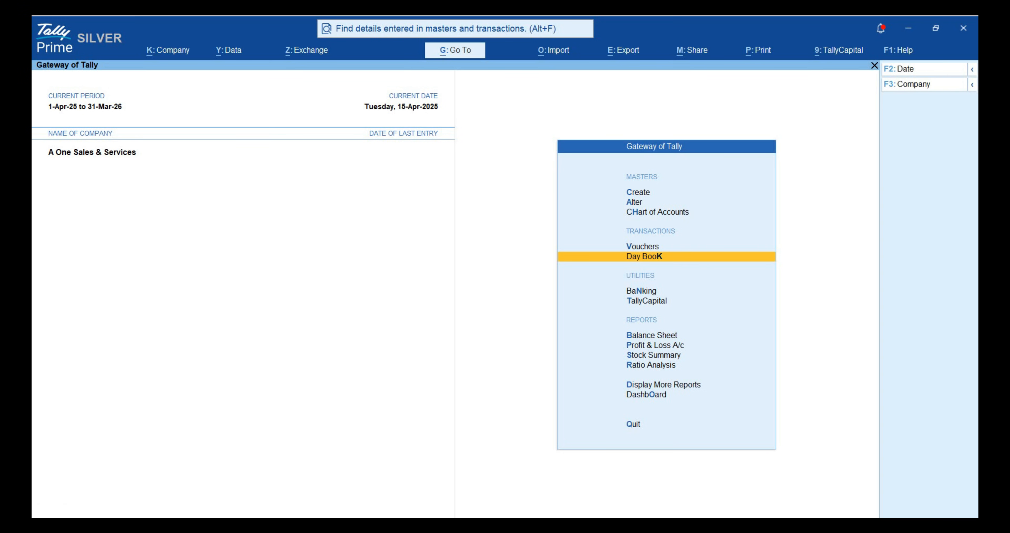
{"action": "key", "text": "Return"}
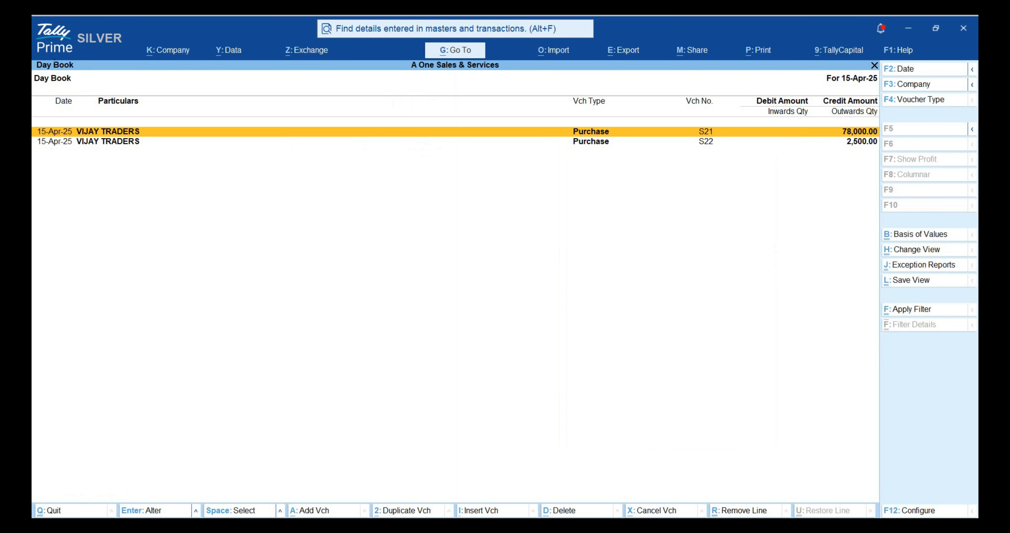
{"action": "key", "text": "alt+F2"}
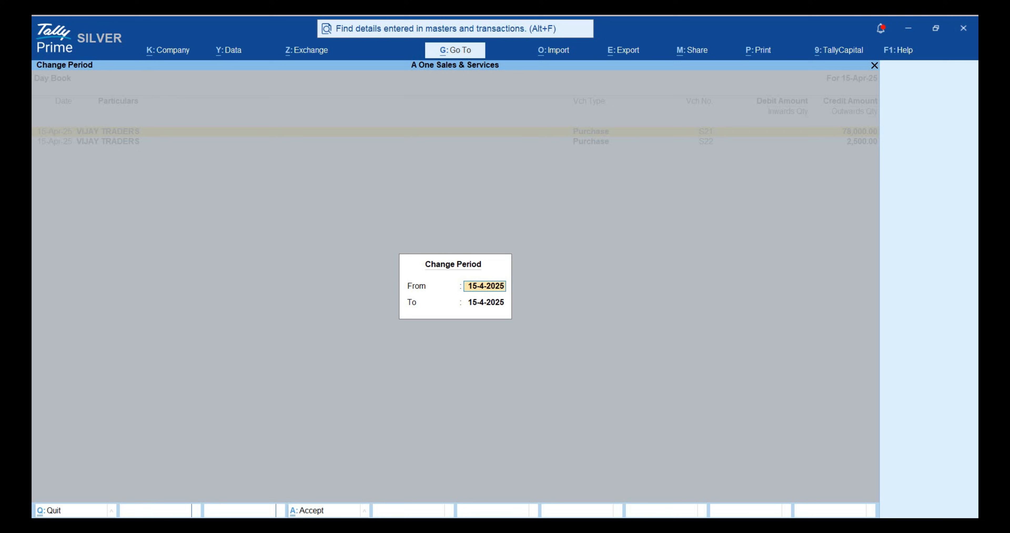
{"action": "type", "text": "1"}
{"action": "type", "text": "-4-2025"}
{"action": "key", "text": "Return"}
{"action": "type", "text": "30-4-25"}
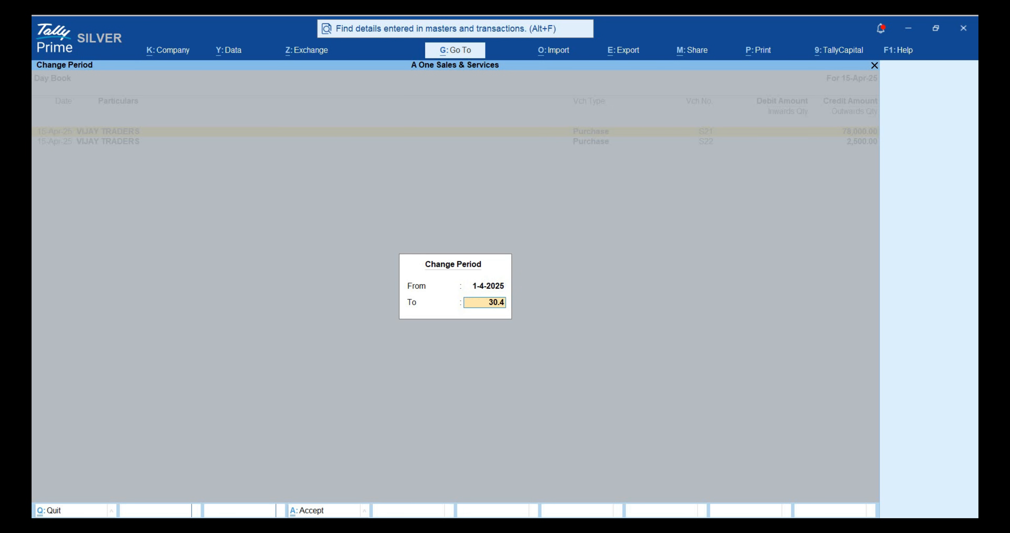
{"action": "key", "text": "Return"}
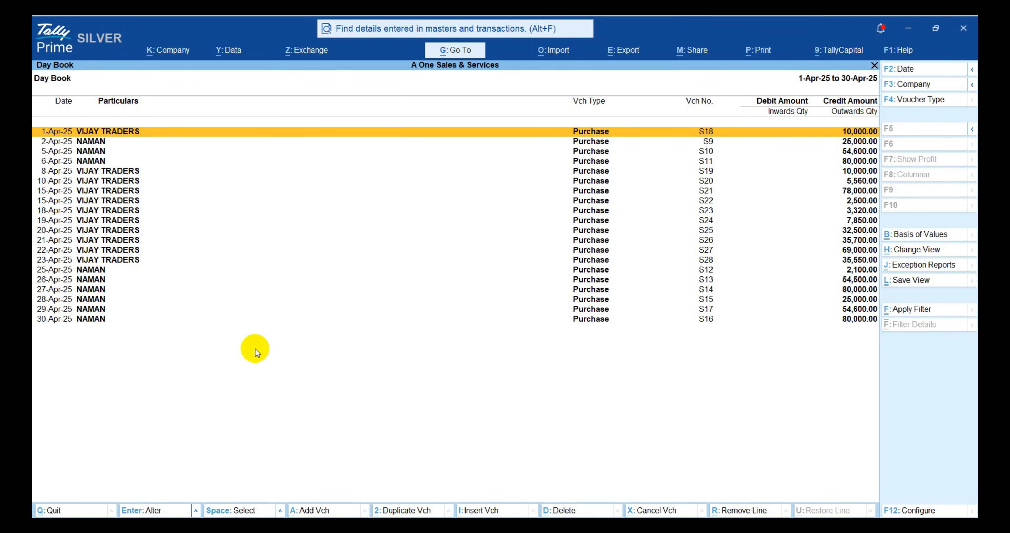